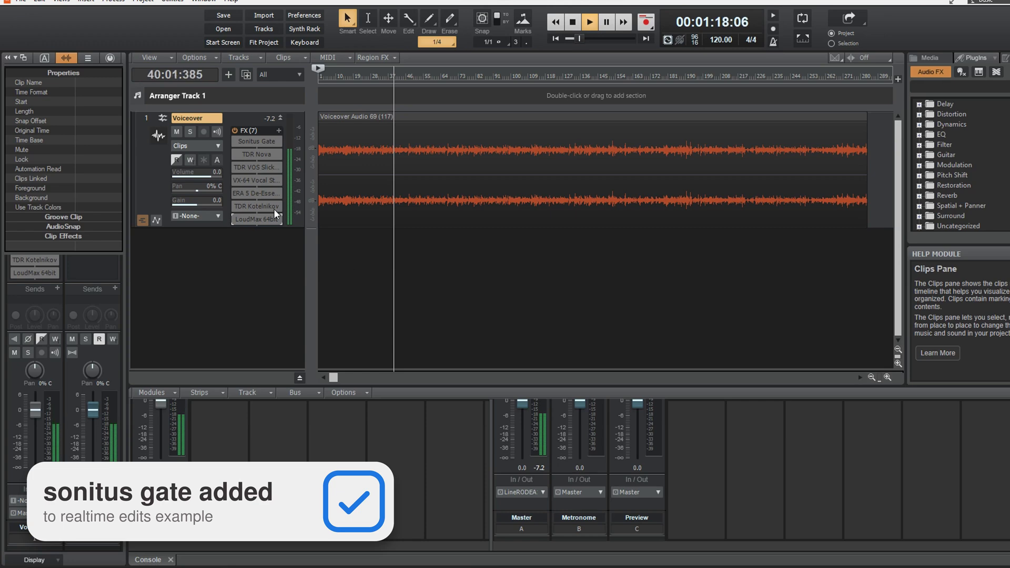
- Switch on Sonitus Gate and TDR Nova, give Nova a 75 Hz high-pass, and close Nova's window
click(236, 145)
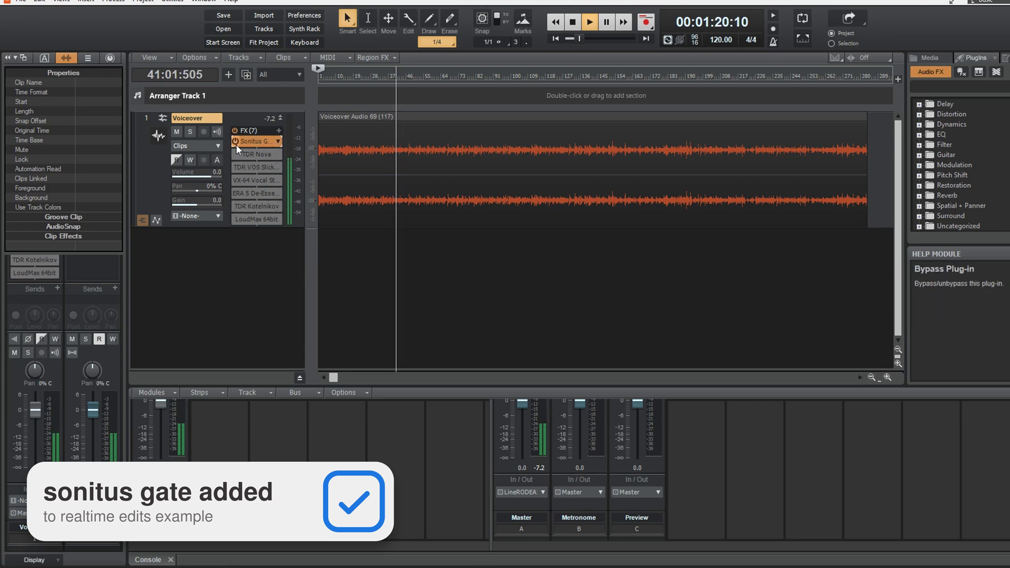
double_click(257, 139)
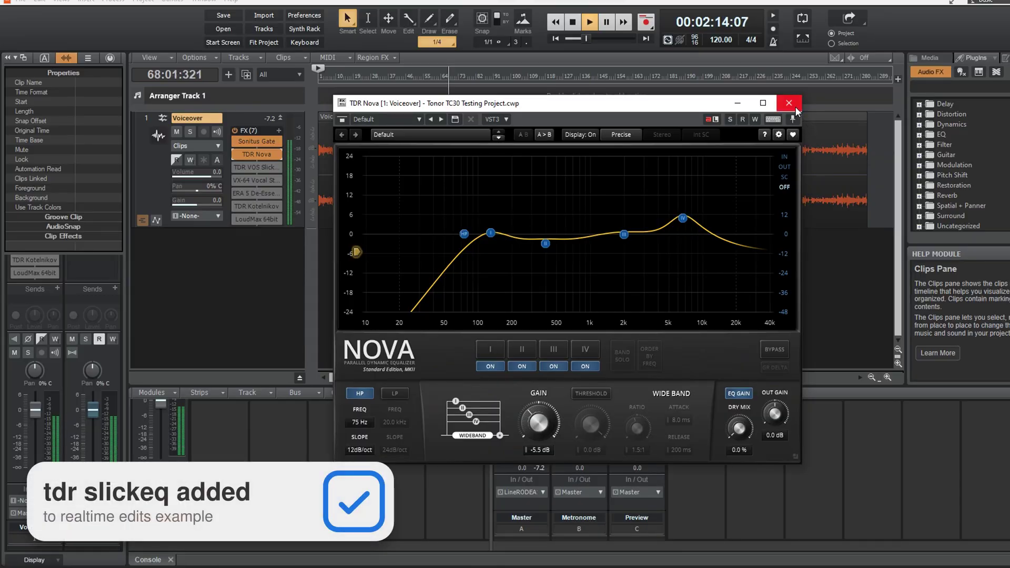
click(791, 99)
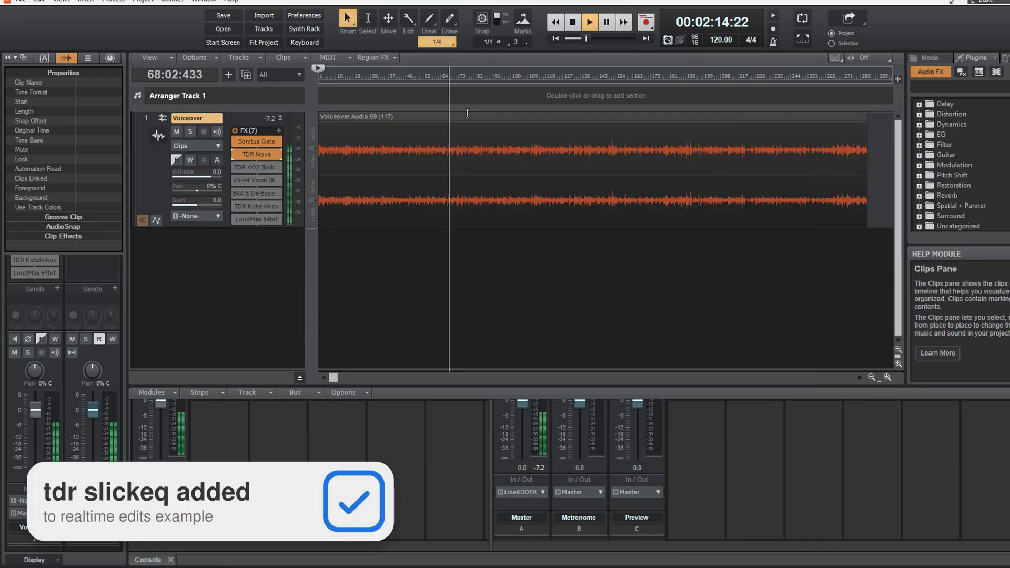
- Open TDR VOS SlickEQ and boost its 90 Hz Low and 10 kHz High bands by 8 dB
double_click(252, 166)
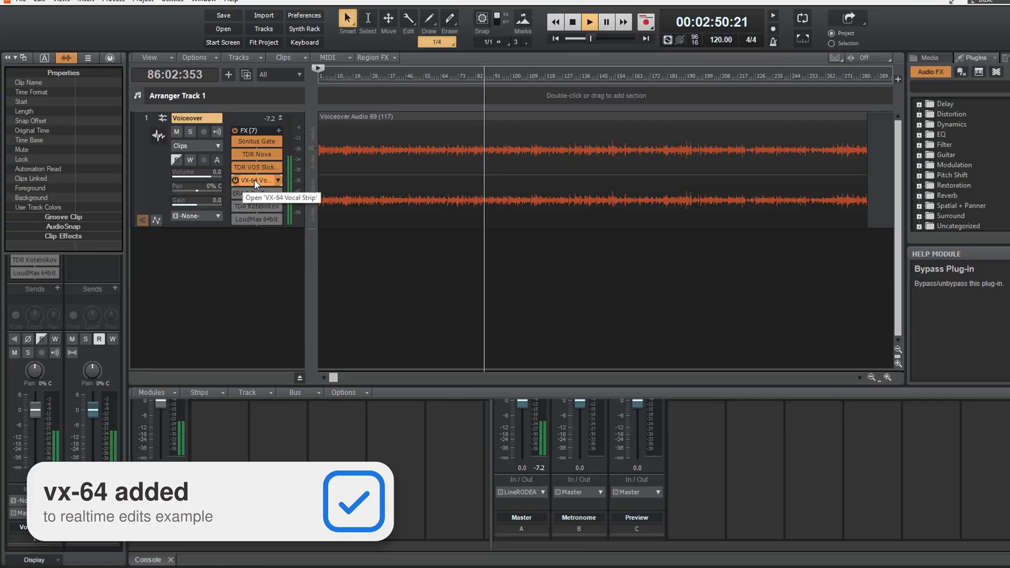
- Enable and adjust the VX-64 Vocal Strip and the ERA 5 De-Esser
double_click(255, 179)
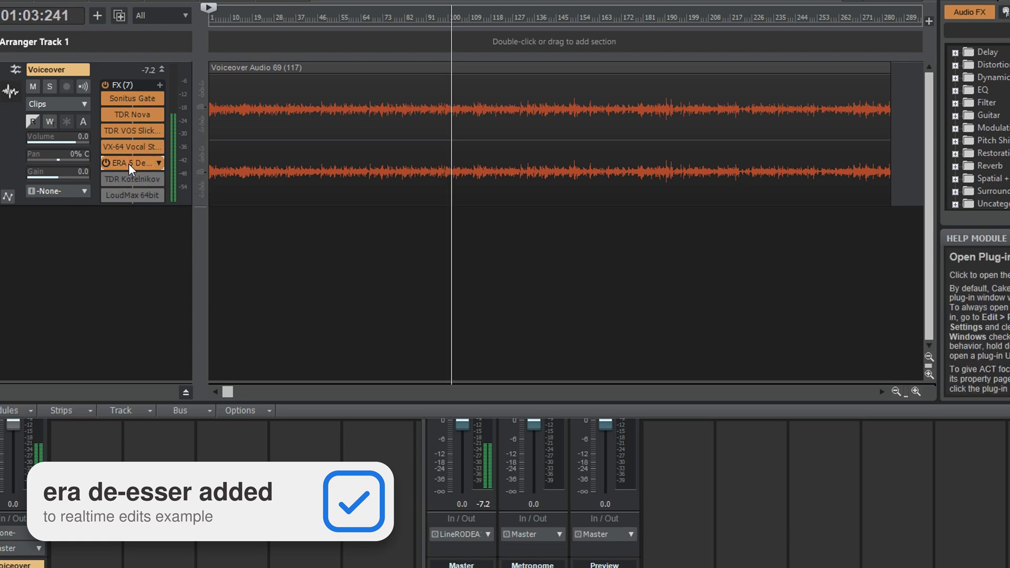
double_click(129, 164)
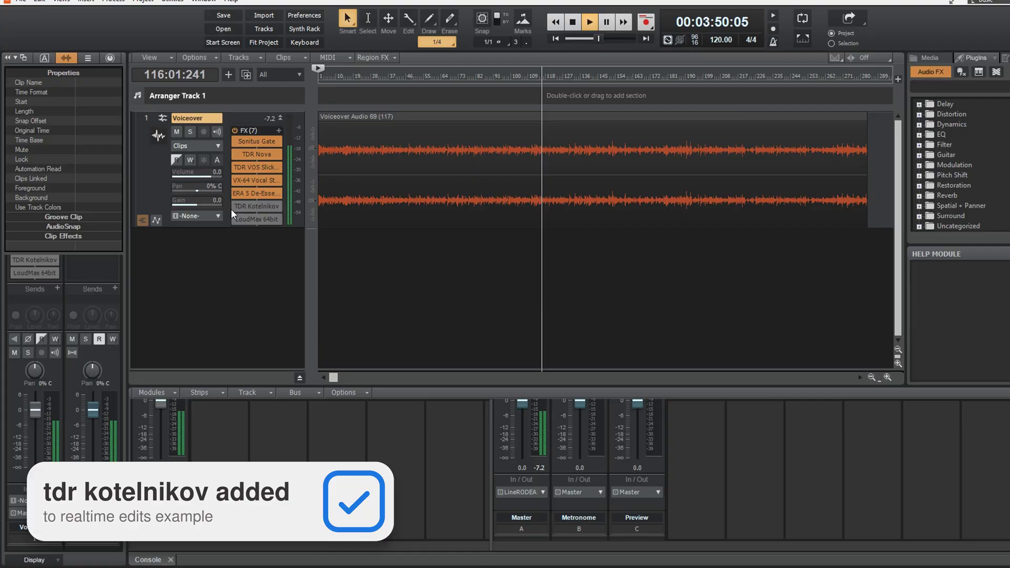
- Enable TDR Kotelnikov on the Voiceover track and bring up its compressor interface
double_click(239, 205)
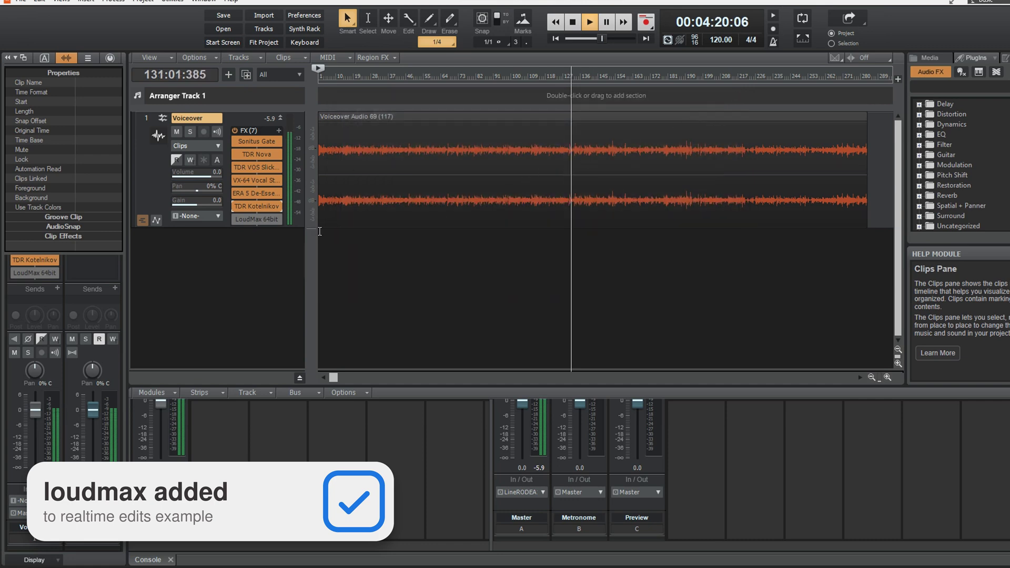
- Set LoudMax 64bit to a -9 dB threshold and -3 dB output, then close it
double_click(242, 219)
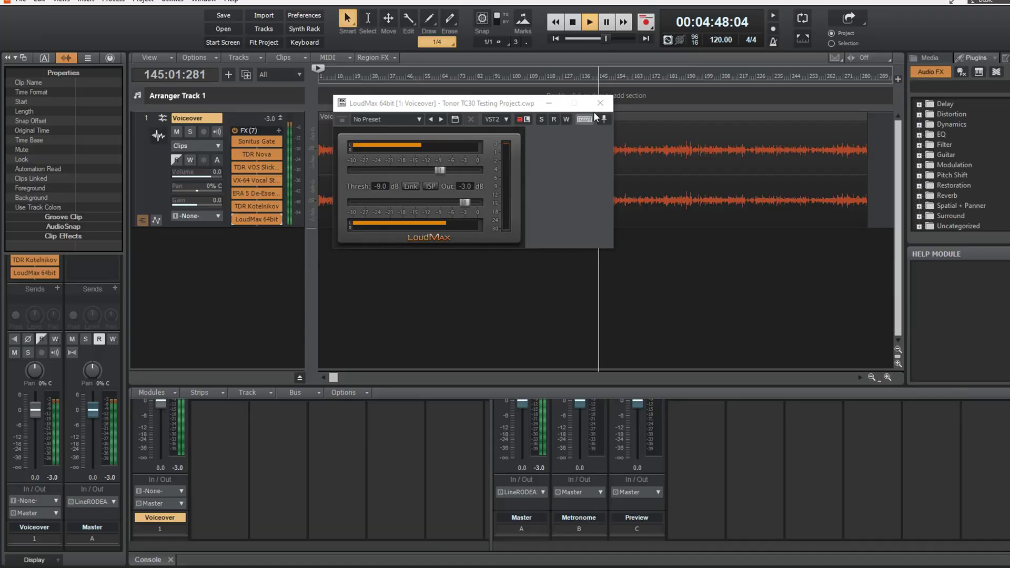
click(600, 103)
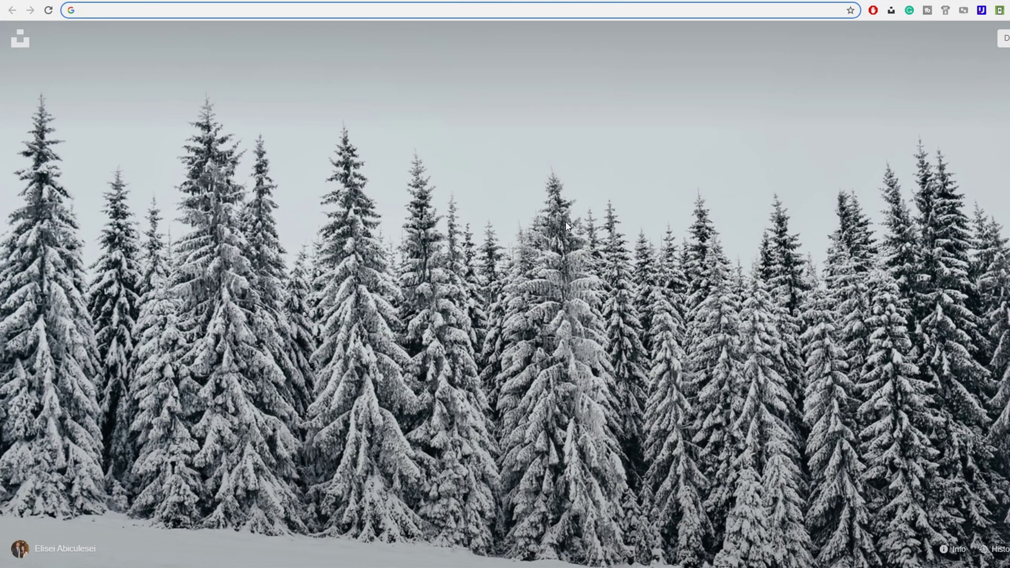
text(tokyodawn.net)
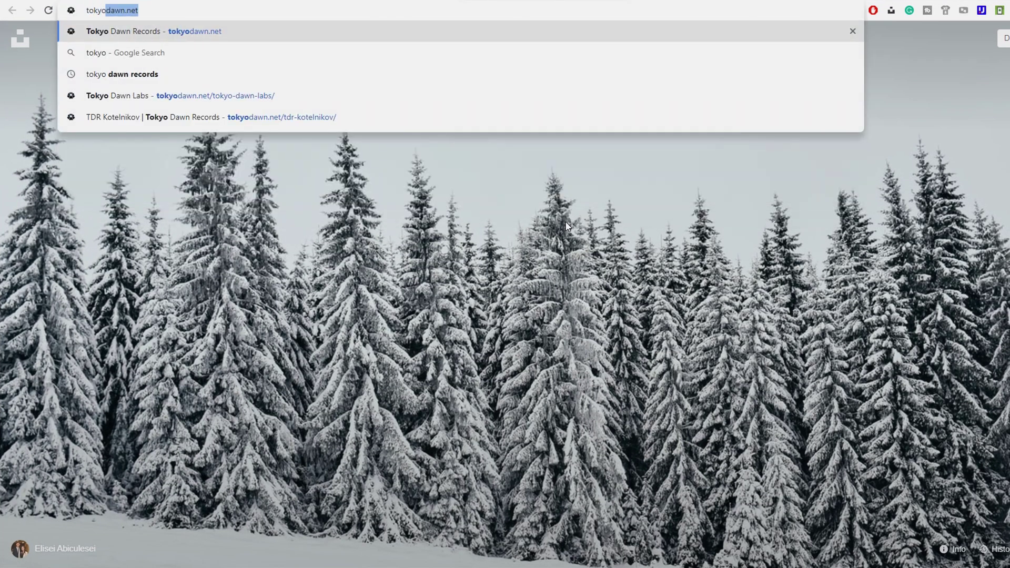
- From tokyodawn.net's Audio Plugins list, open Nova, Kotelnikov and SlickEQ in new tabs, then request Nova's Windows installer
key(Return)
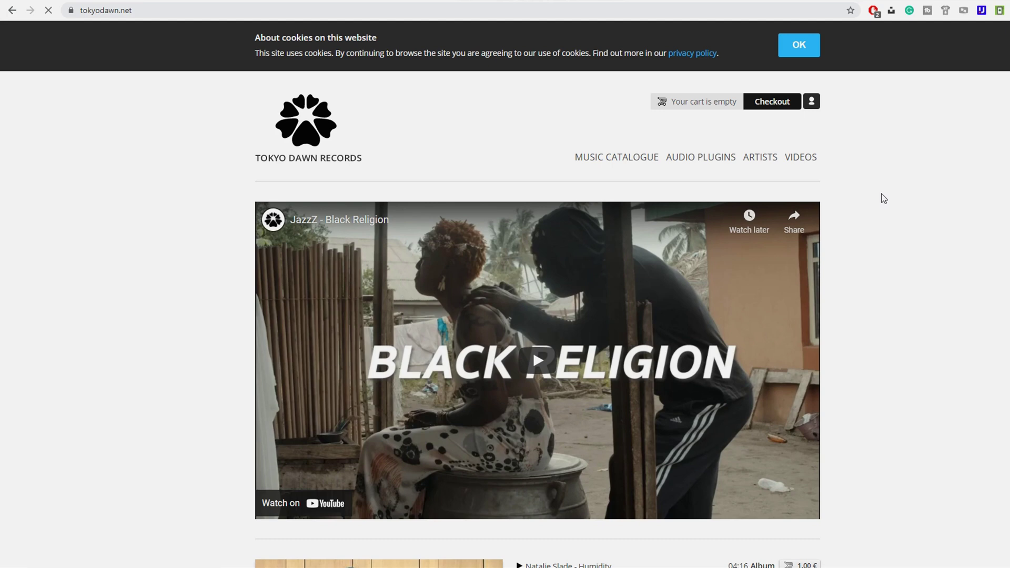
click(713, 163)
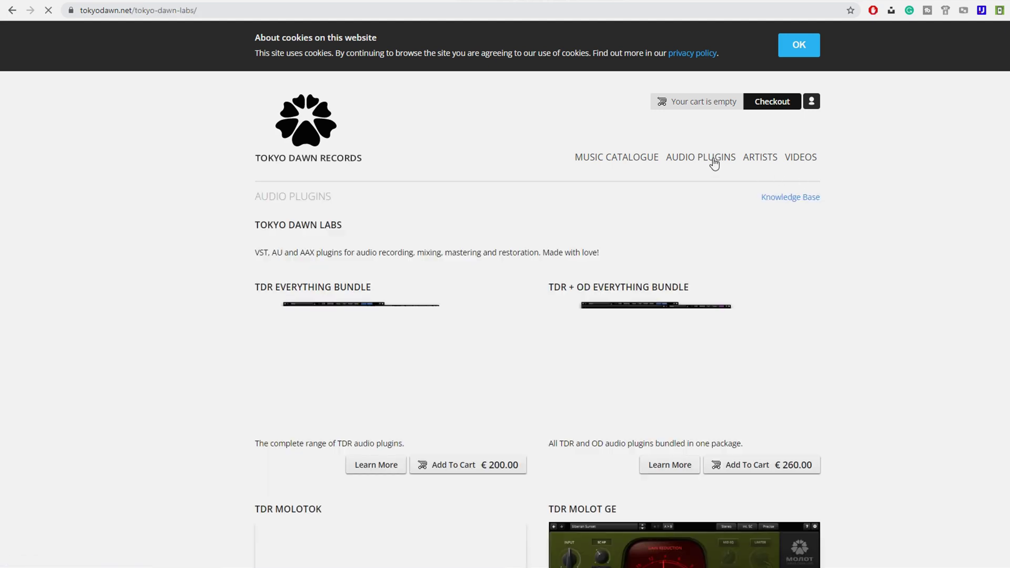
scroll(914, 203, down, 2)
scroll(914, 202, down, 2)
scroll(914, 202, down, 3)
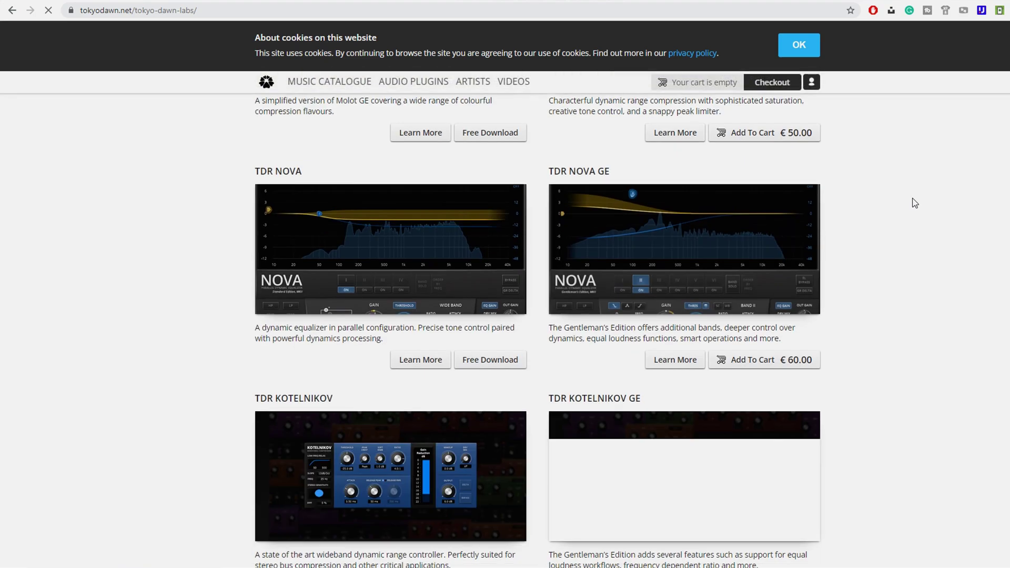
right_click(491, 213)
click(510, 220)
scroll(982, 316, down, 2)
right_click(385, 313)
click(514, 320)
scroll(833, 310, down, 3)
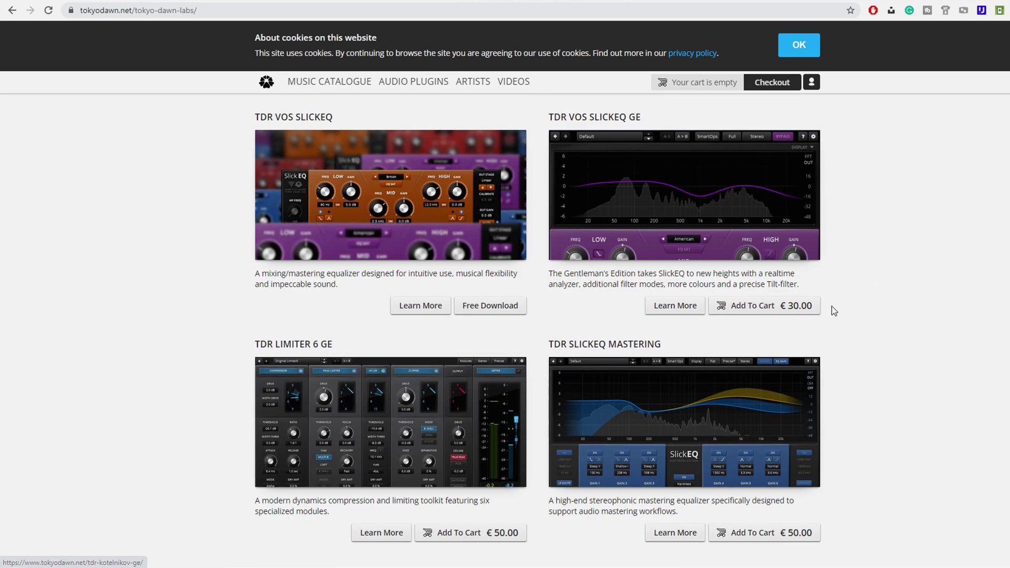
right_click(379, 206)
click(393, 212)
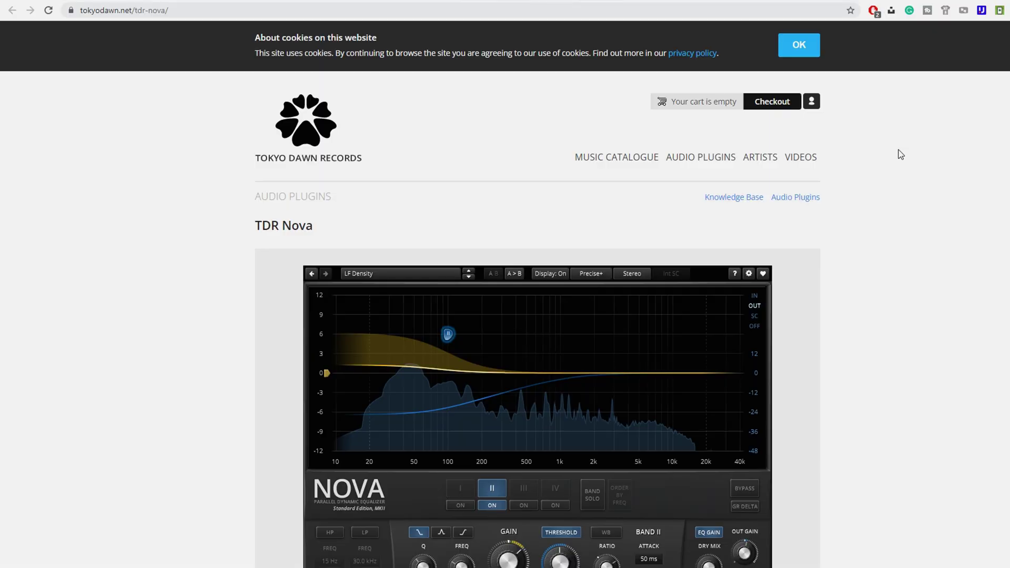
scroll(901, 154, down, 4)
scroll(900, 153, down, 5)
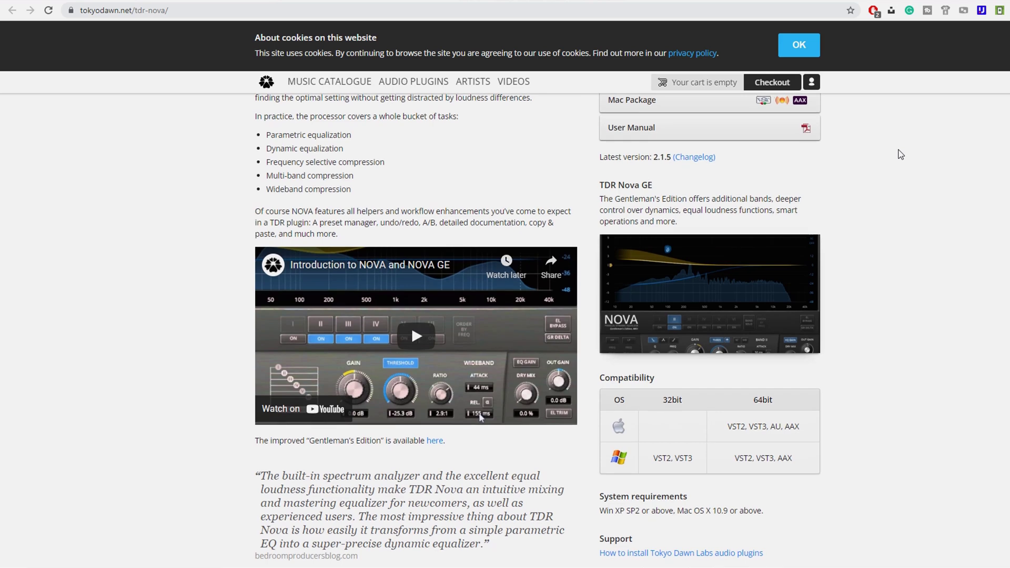
scroll(901, 154, up, 2)
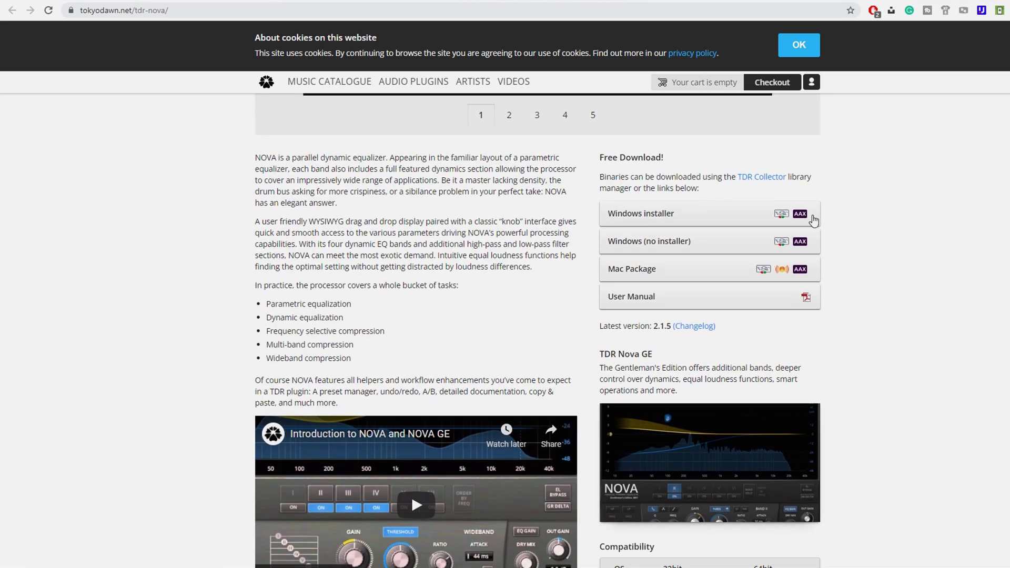
click(717, 218)
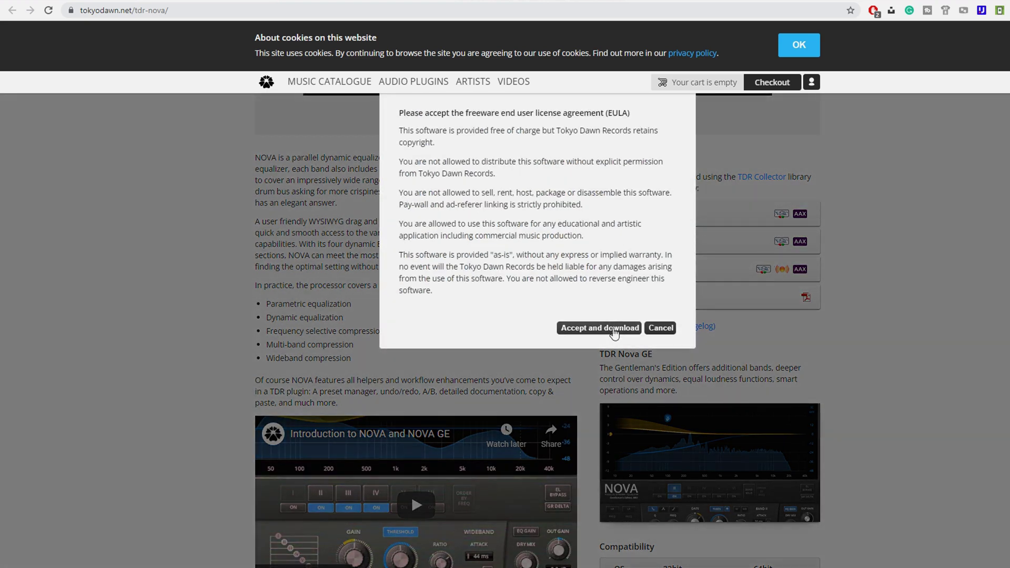
- Accept the EULA to download the TDR Nova Windows installer zip, then bring the Nova page back
click(616, 330)
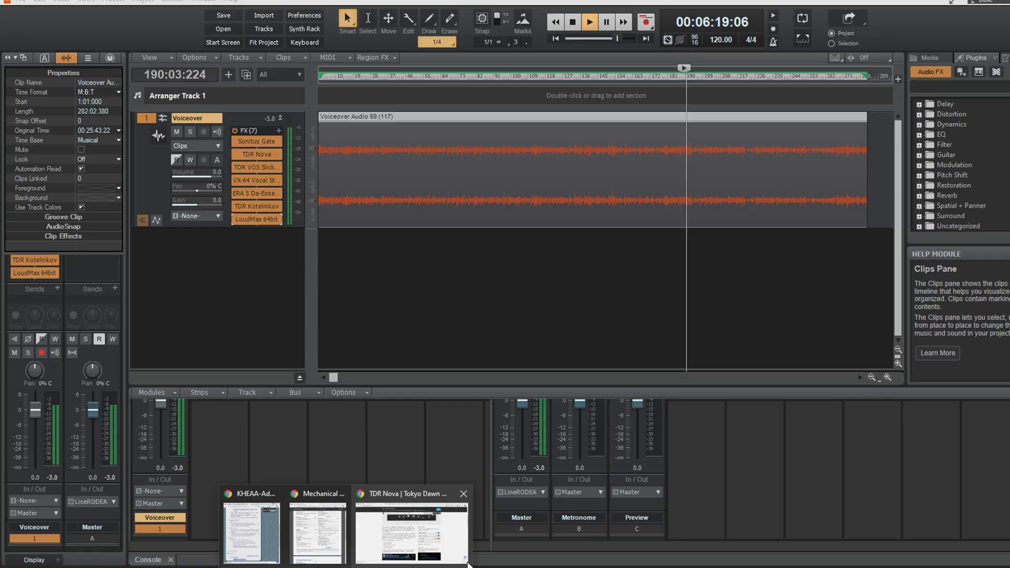
click(402, 549)
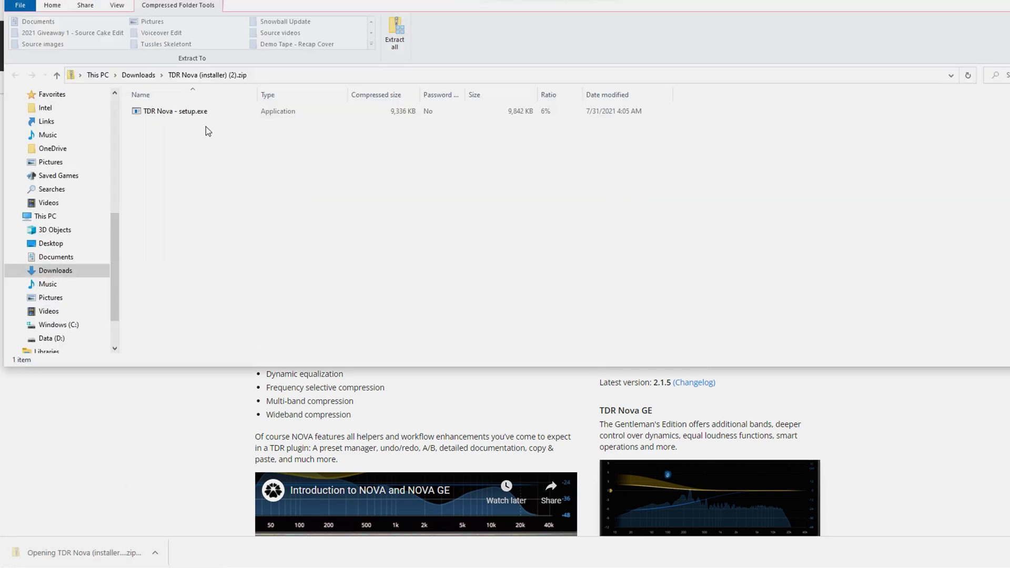
- Launch TDR Nova setup, accept the license, and keep only the 64-bit VST3 component
click(188, 112)
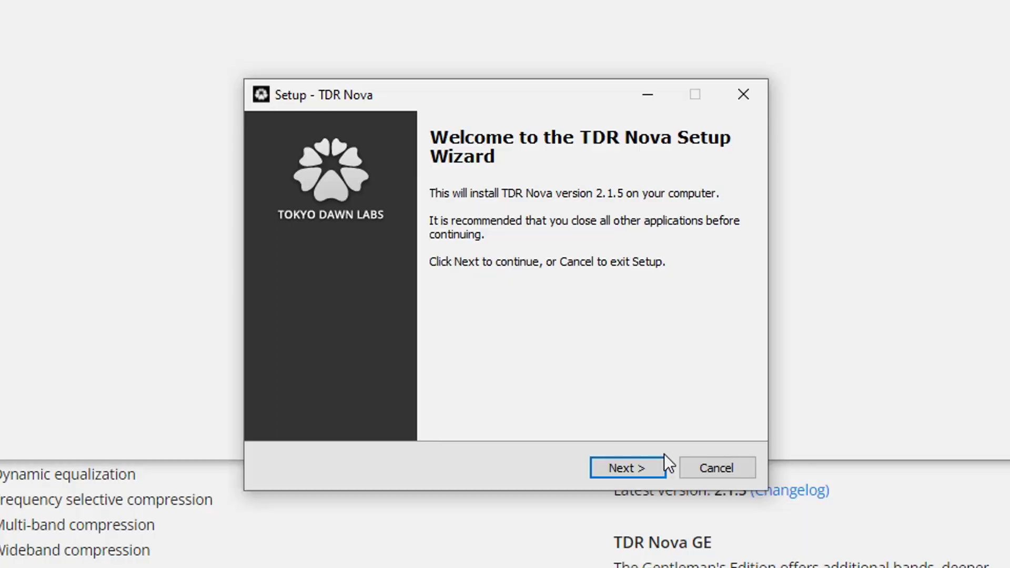
click(662, 458)
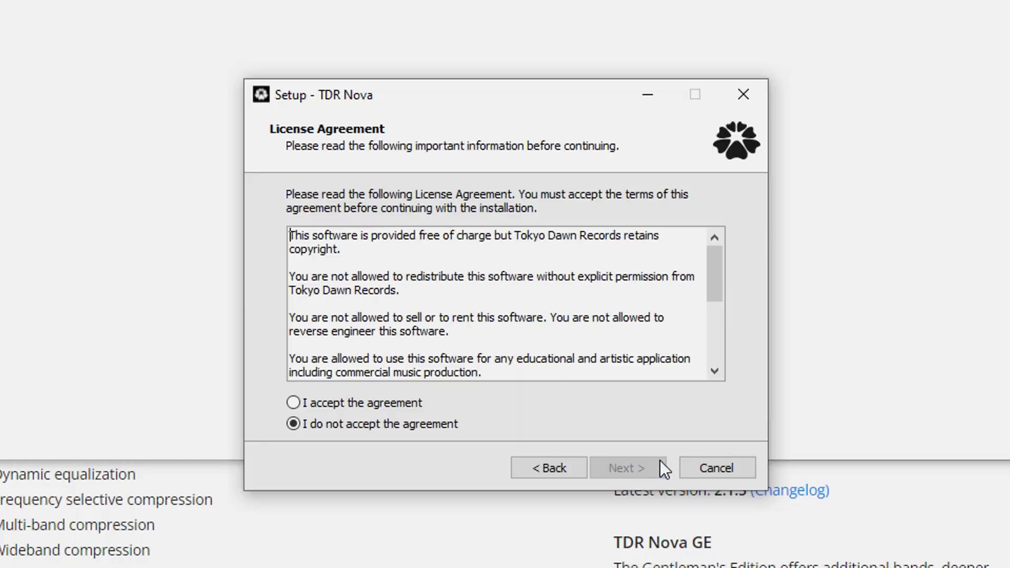
click(413, 402)
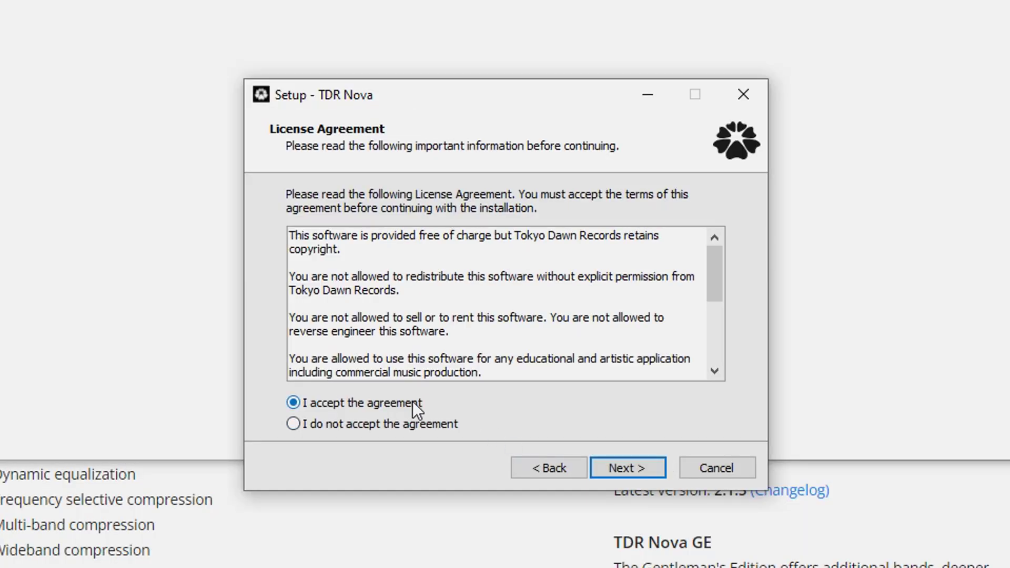
click(660, 467)
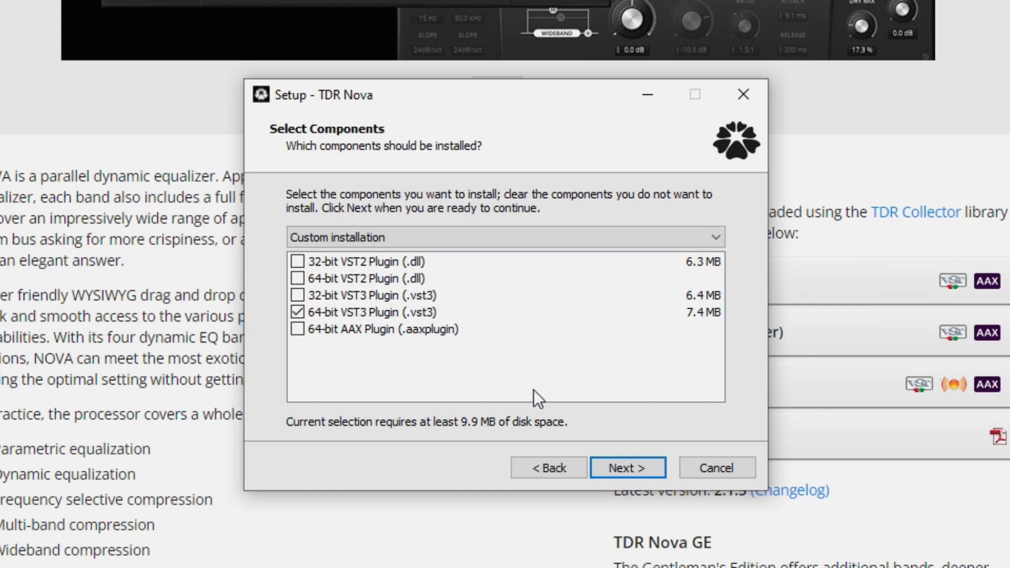
click(649, 463)
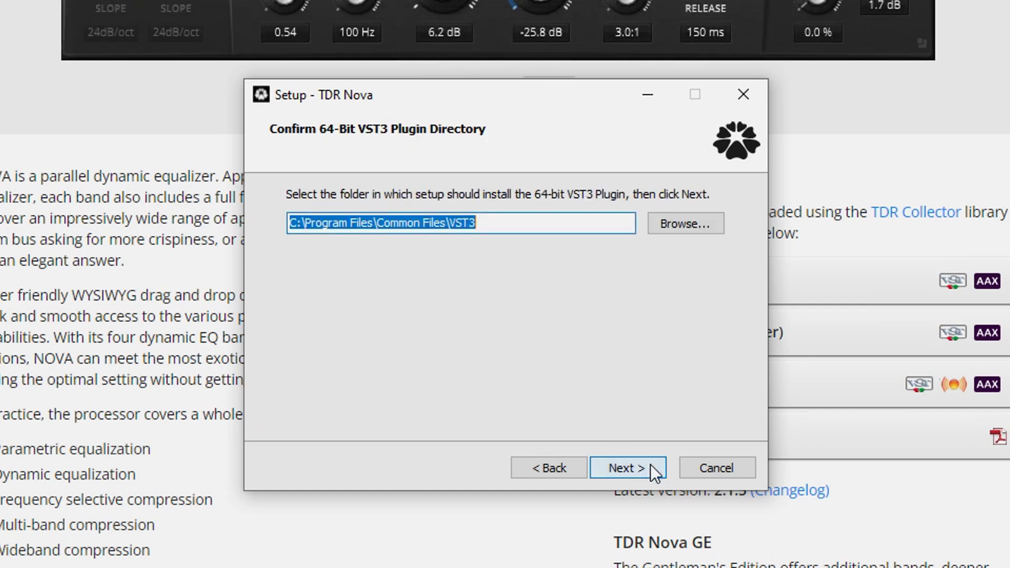
click(521, 468)
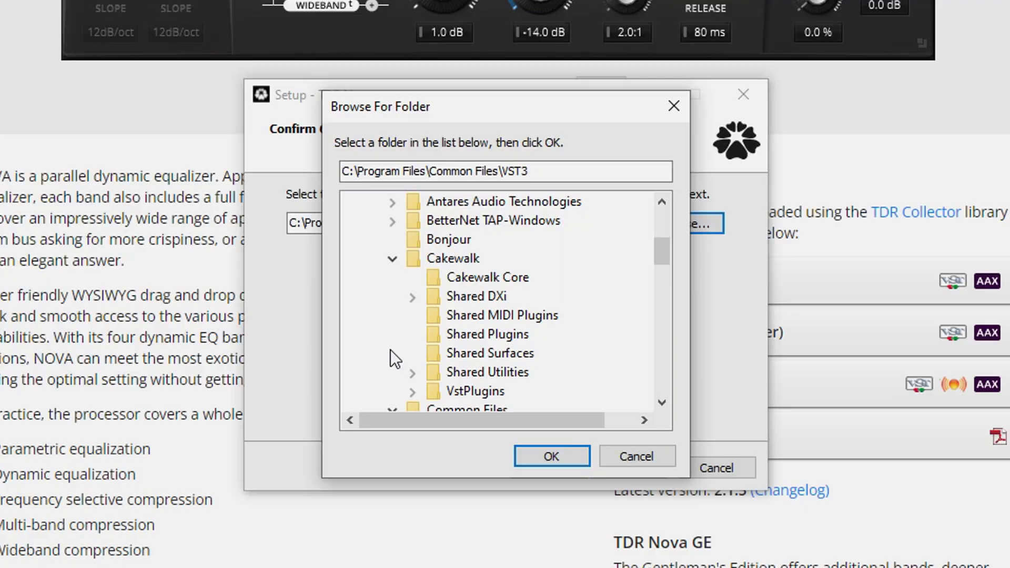
scroll(391, 350, up, 4)
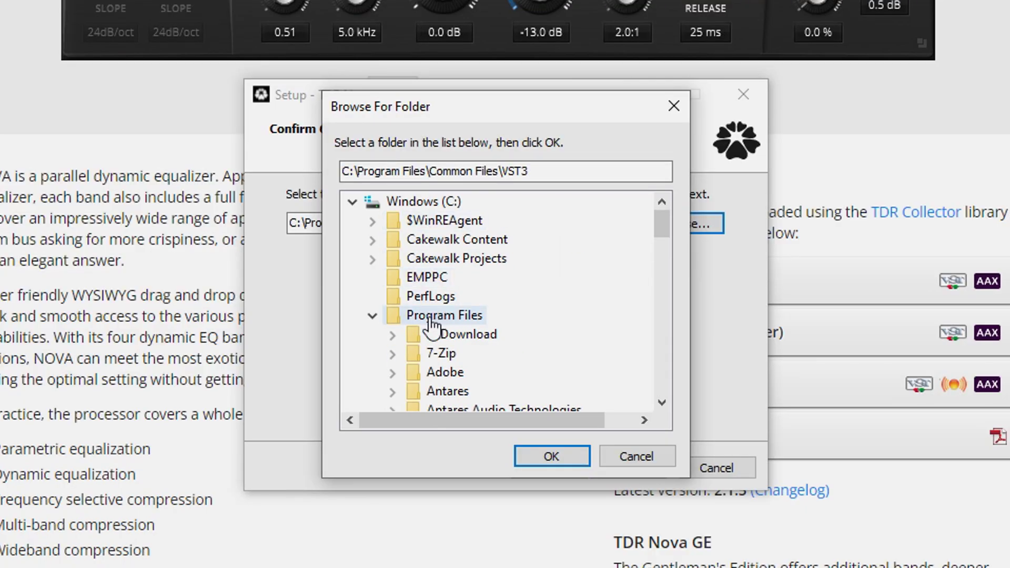
scroll(447, 325, down, 5)
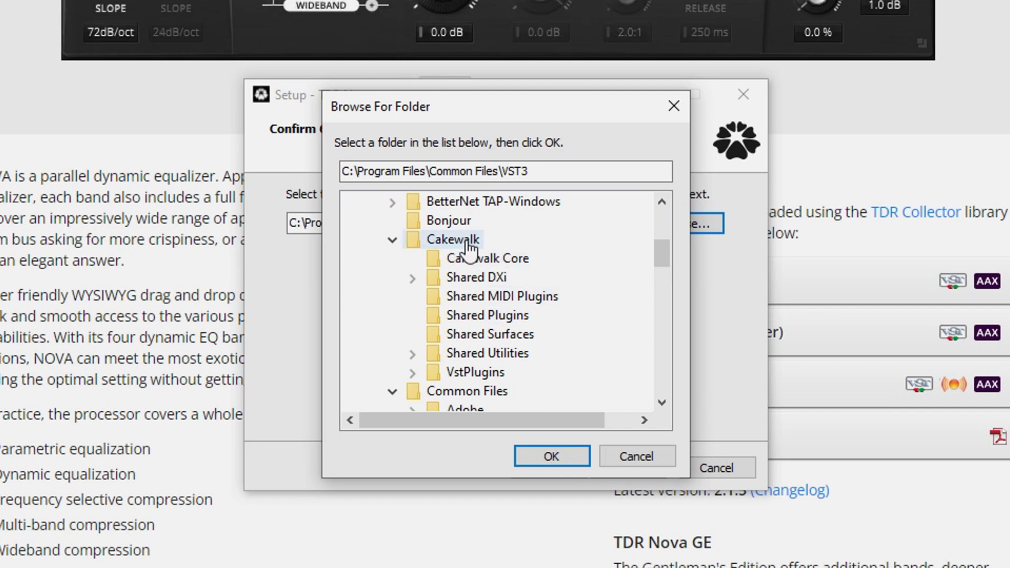
- Set the install folder to C:\Program Files\Cakewalk\VstPlugins and start installing TDR Nova
click(417, 374)
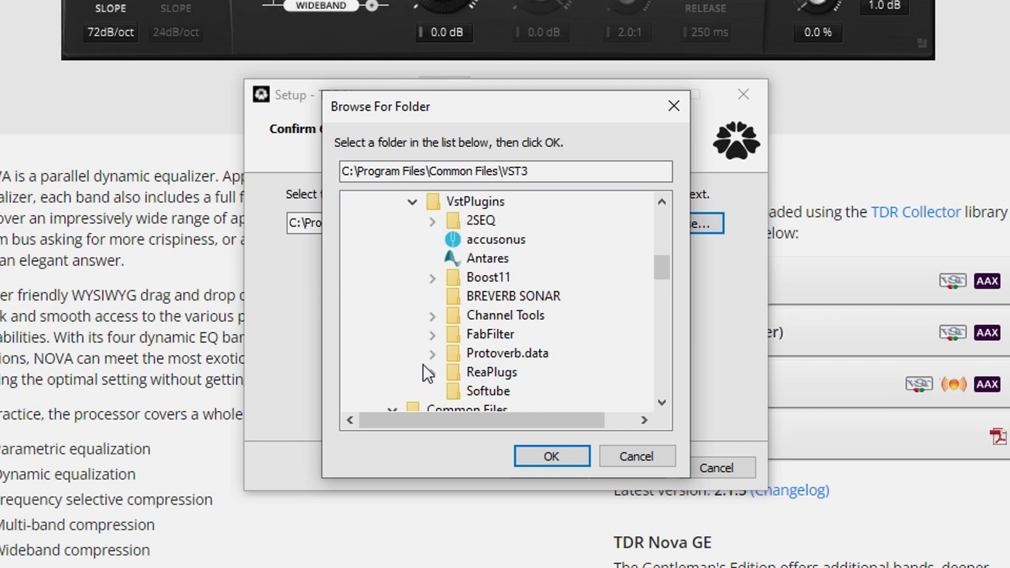
click(470, 204)
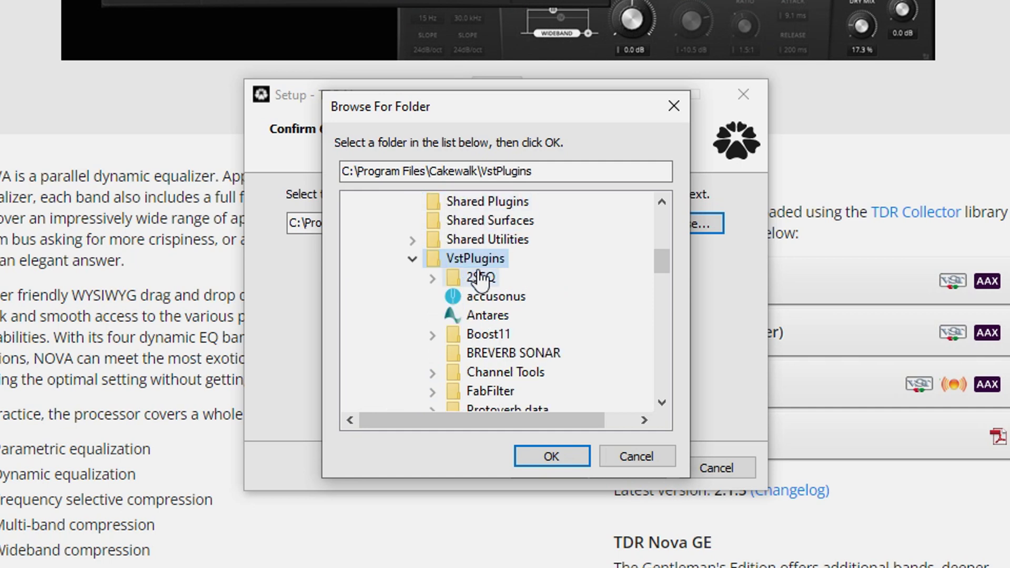
click(544, 453)
click(624, 468)
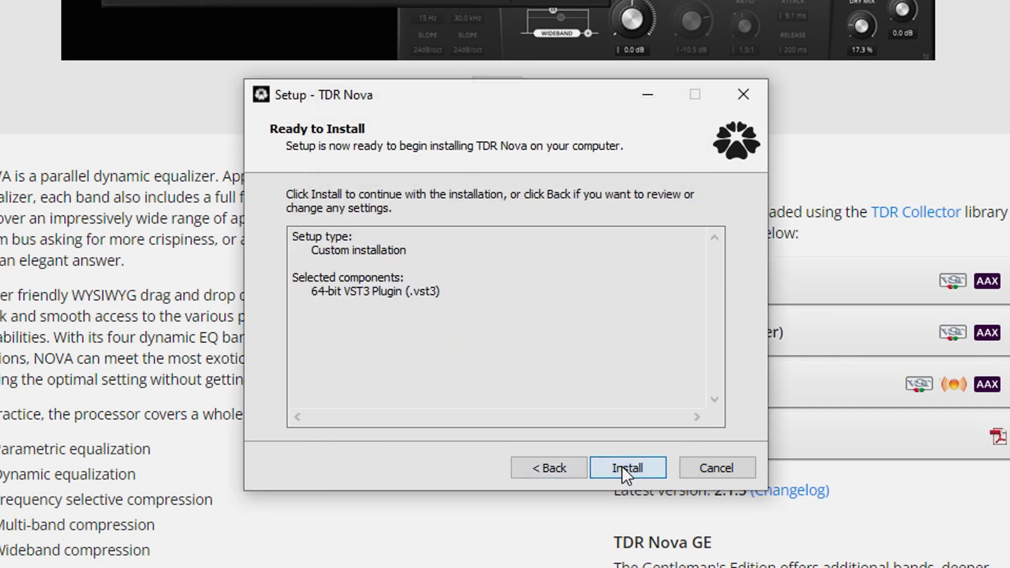
click(650, 470)
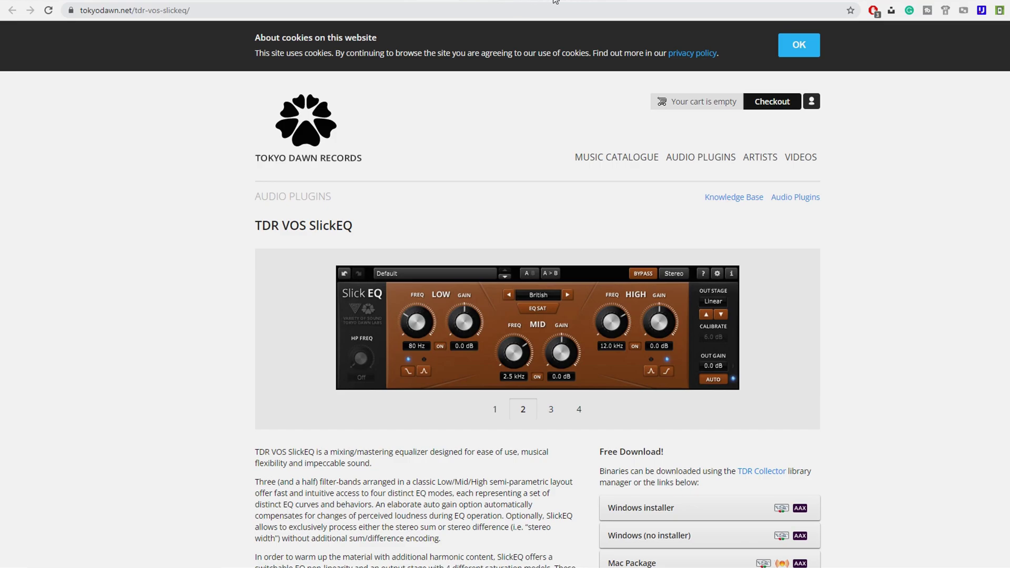
- Open the LoudMax website in a new tab to get its Windows 64-bit VST3 zip
key(ctrl+t)
text(loudm)
key(Return)
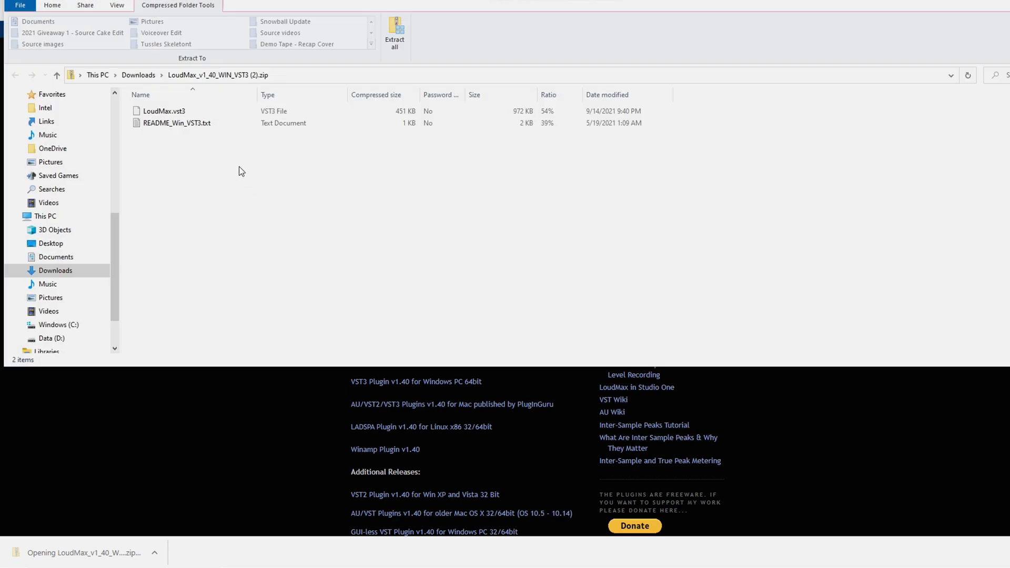
- Copy LoudMax.vst3 from the zip into C:\Program Files\Cakewalk\VstPlugins
right_click(191, 116)
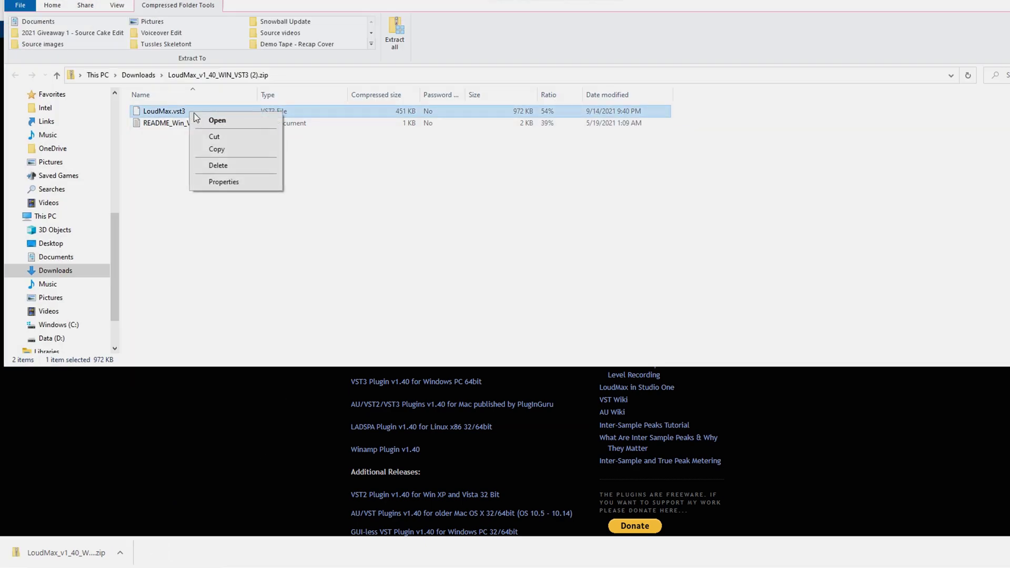
click(230, 150)
click(64, 218)
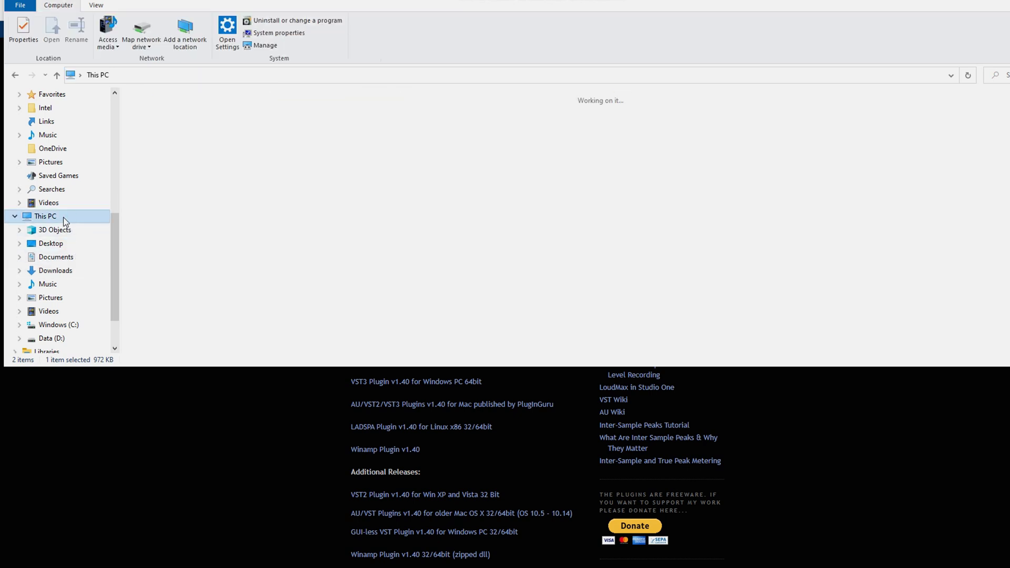
double_click(222, 194)
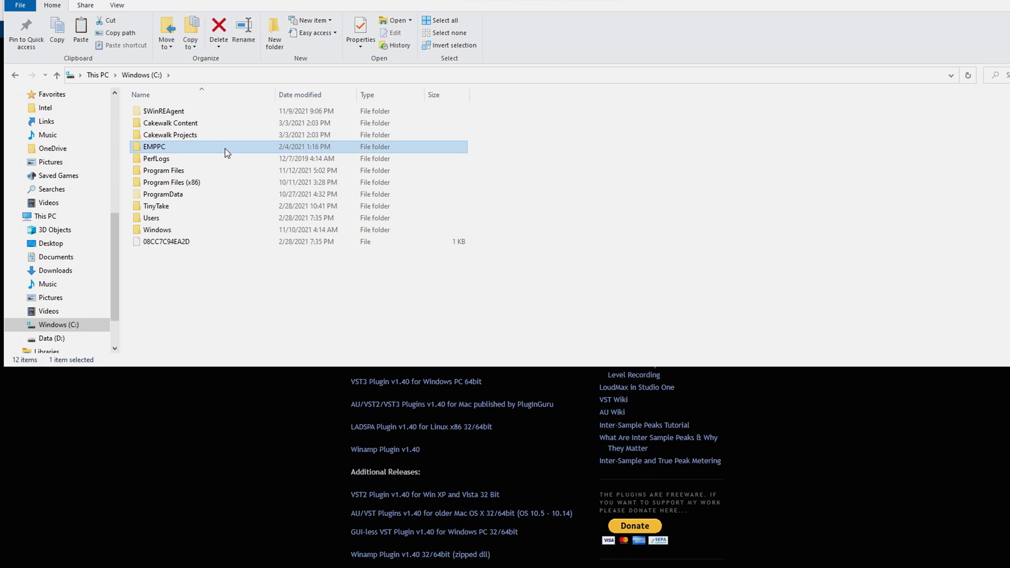
double_click(225, 169)
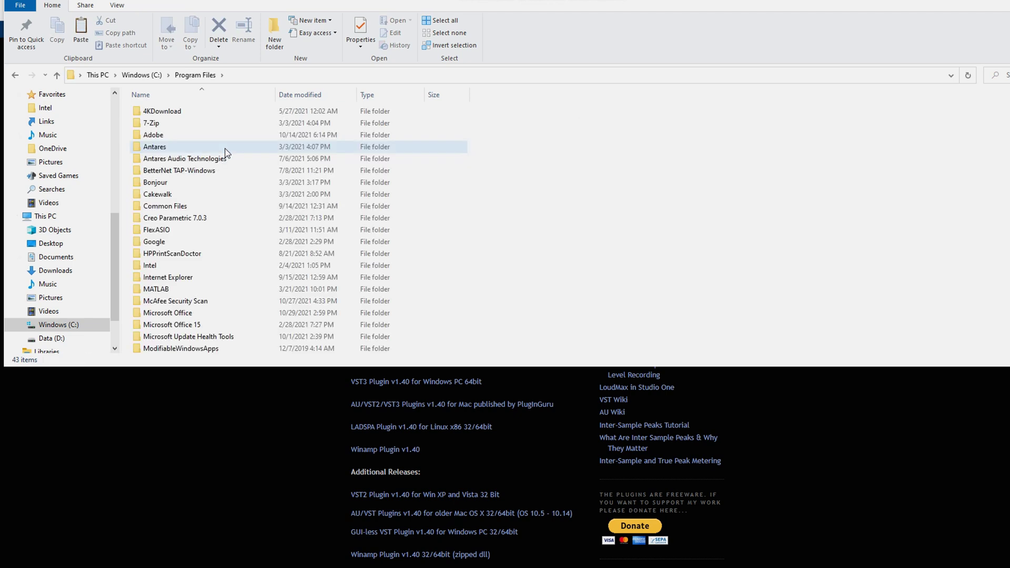
double_click(189, 197)
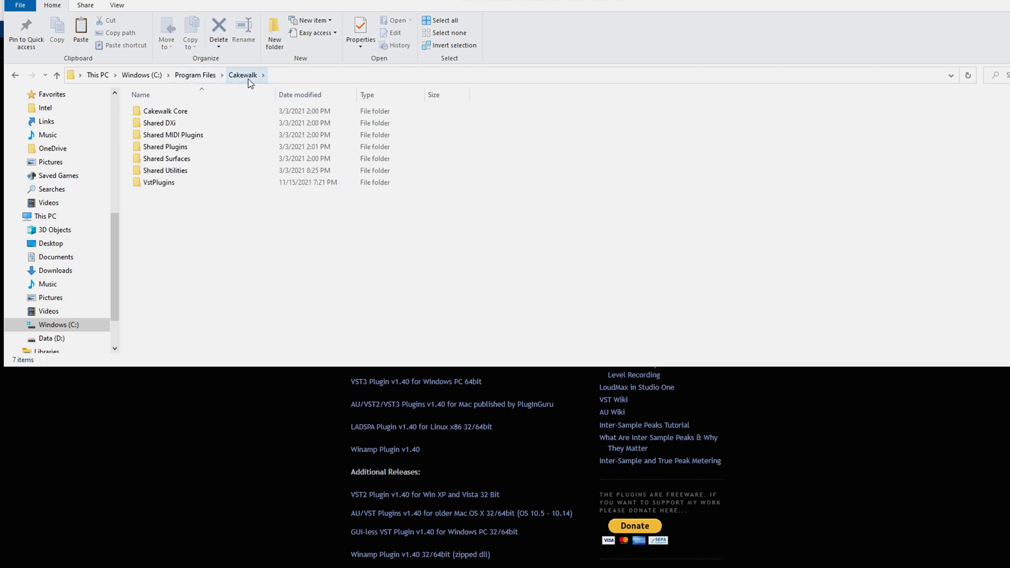
double_click(159, 182)
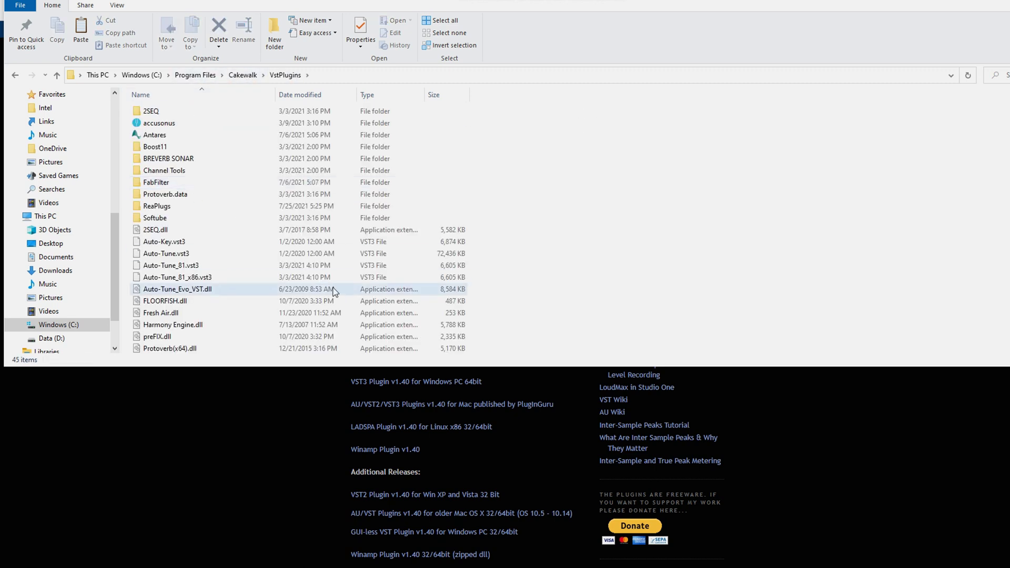
right_click(566, 254)
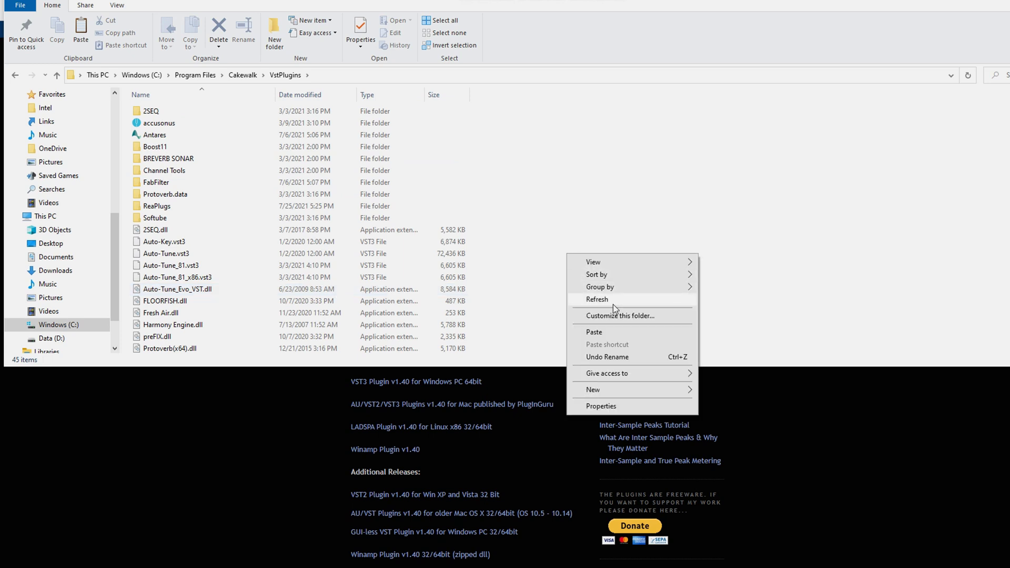
click(604, 329)
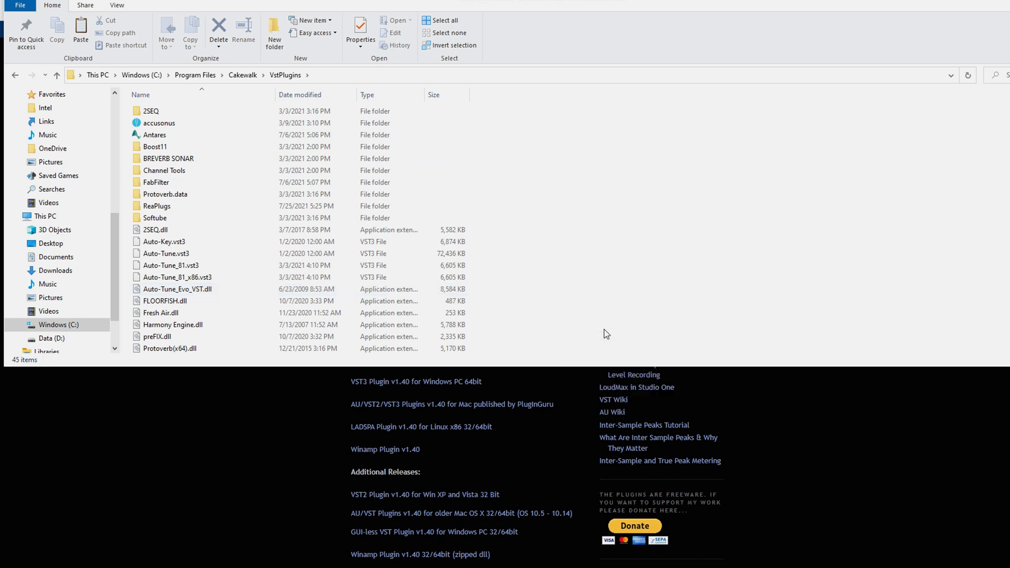
scroll(562, 288, down, 7)
scroll(562, 288, up, 5)
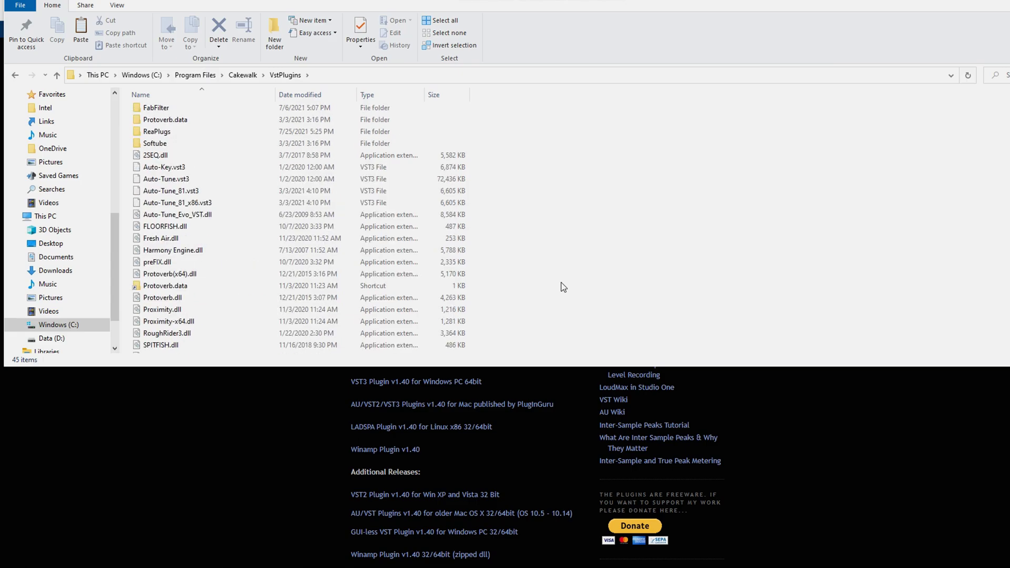